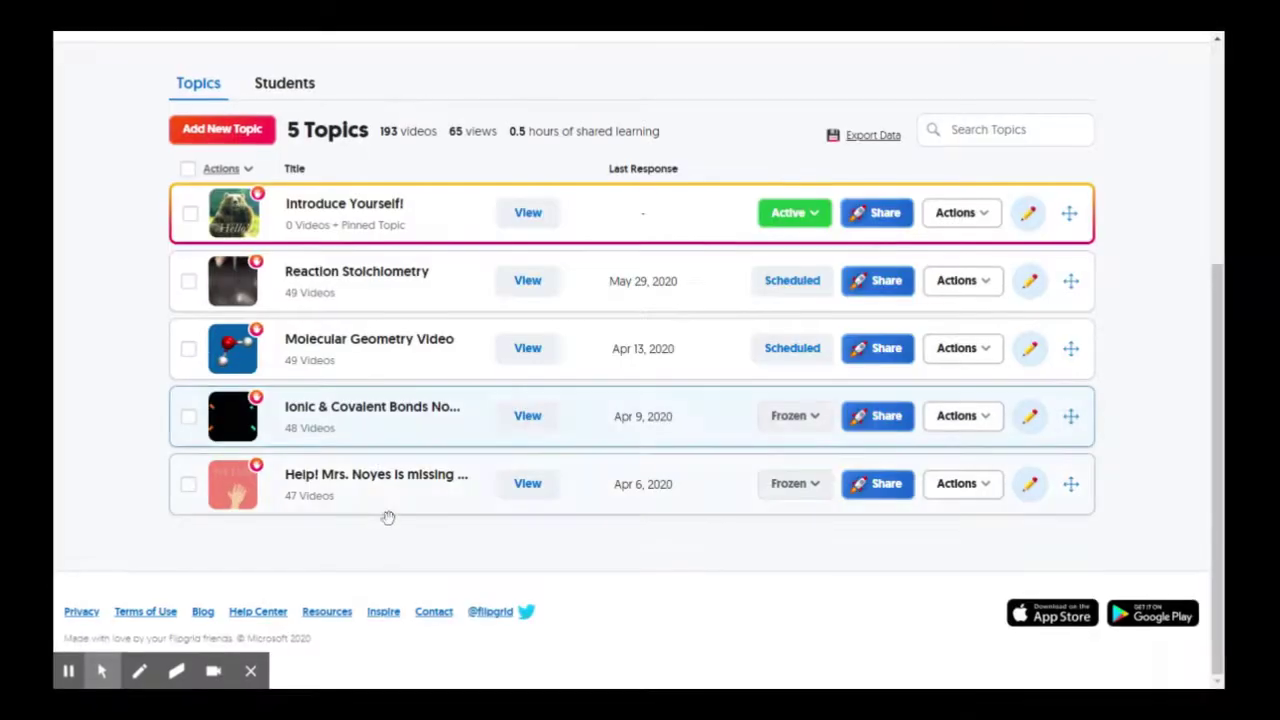
- Review the last topic's student responses, then advance the slideshow to 'Why use FlipGrid?'
{"action": "left_click", "coordinate": [370, 485]}
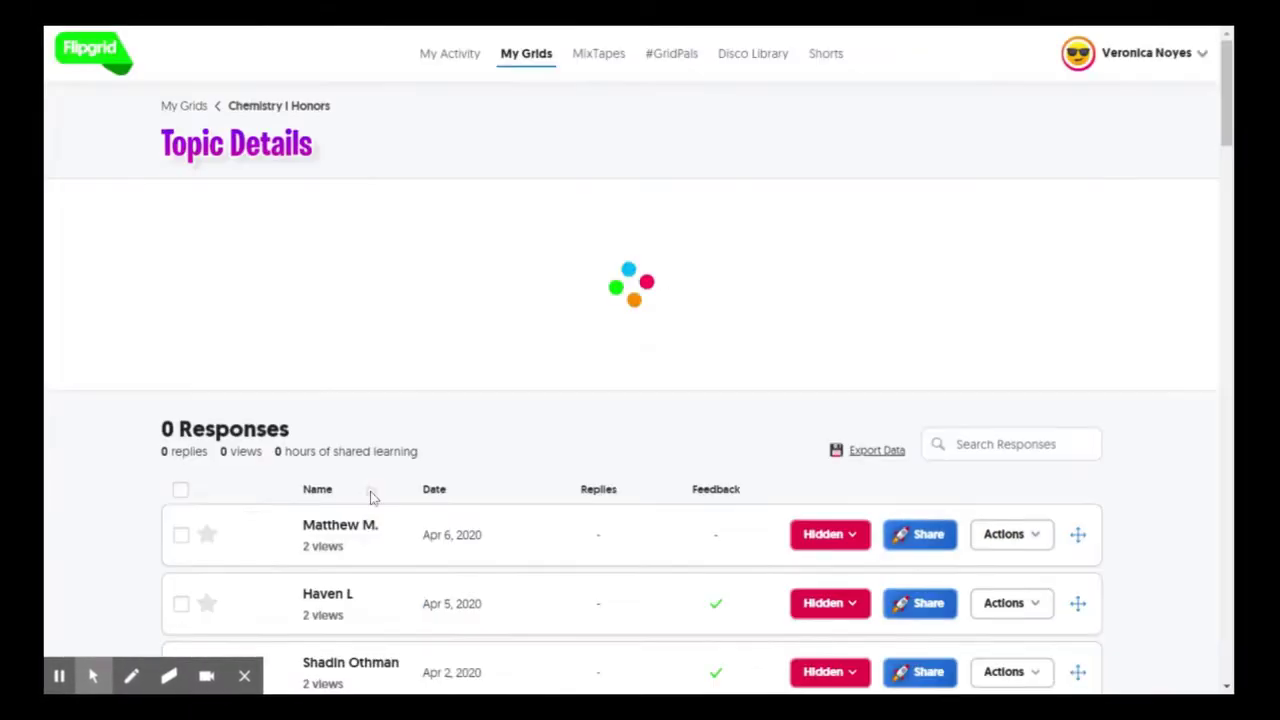
{"action": "scroll", "coordinate": [451, 457], "scroll_direction": "down", "scroll_amount": 5}
{"action": "scroll", "coordinate": [451, 457], "scroll_direction": "down", "scroll_amount": 4}
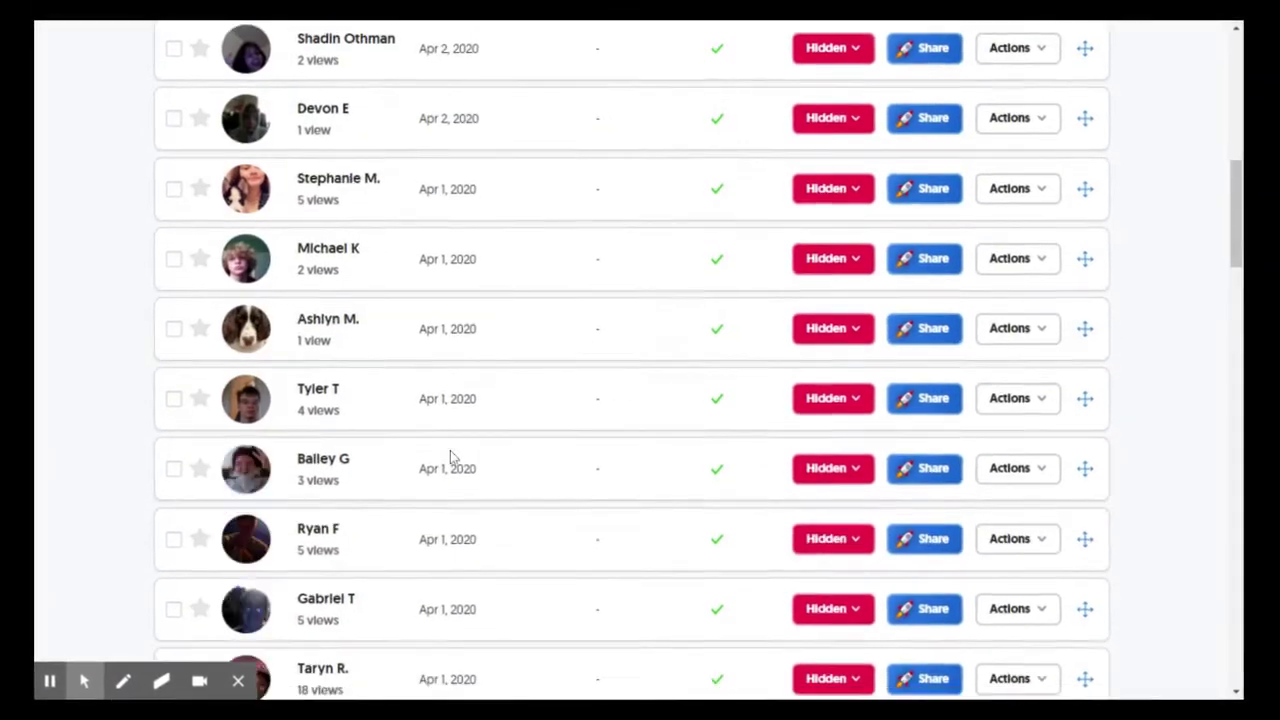
{"action": "scroll", "coordinate": [443, 443], "scroll_direction": "up", "scroll_amount": 2}
{"action": "scroll", "coordinate": [443, 443], "scroll_direction": "down", "scroll_amount": 2}
{"action": "scroll", "coordinate": [441, 444], "scroll_direction": "down", "scroll_amount": 4}
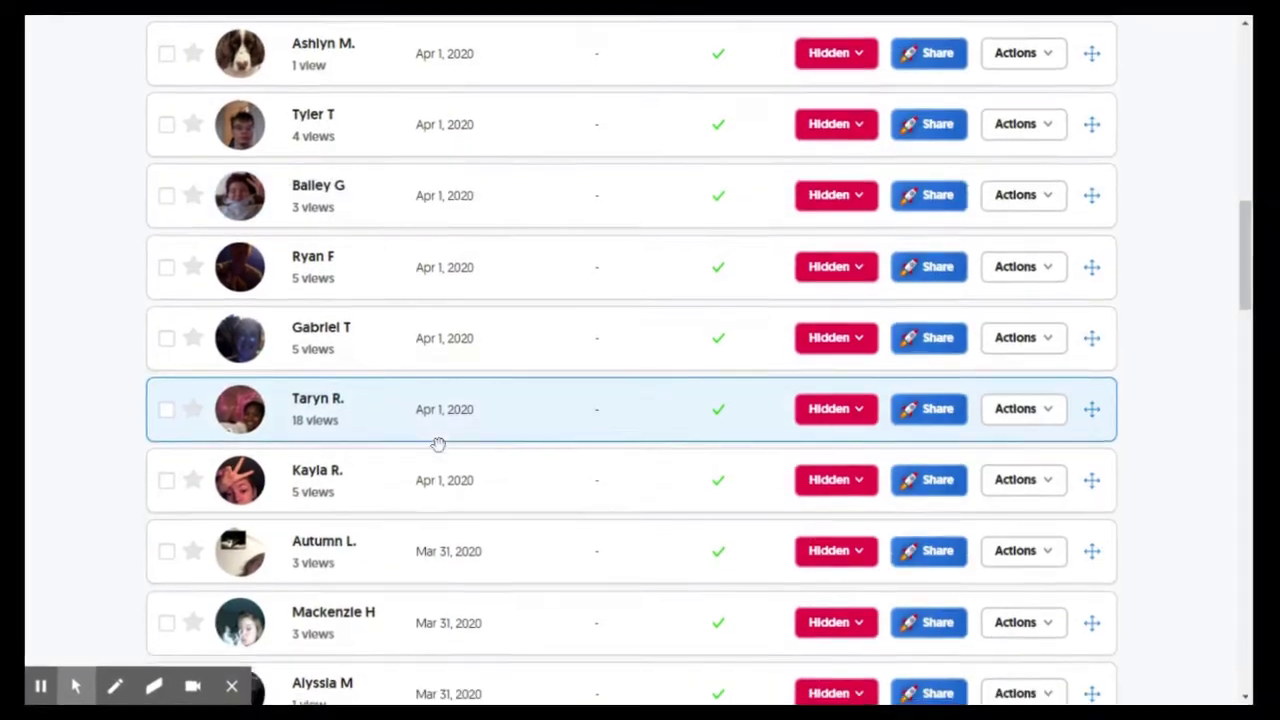
{"action": "left_click", "coordinate": [314, 228]}
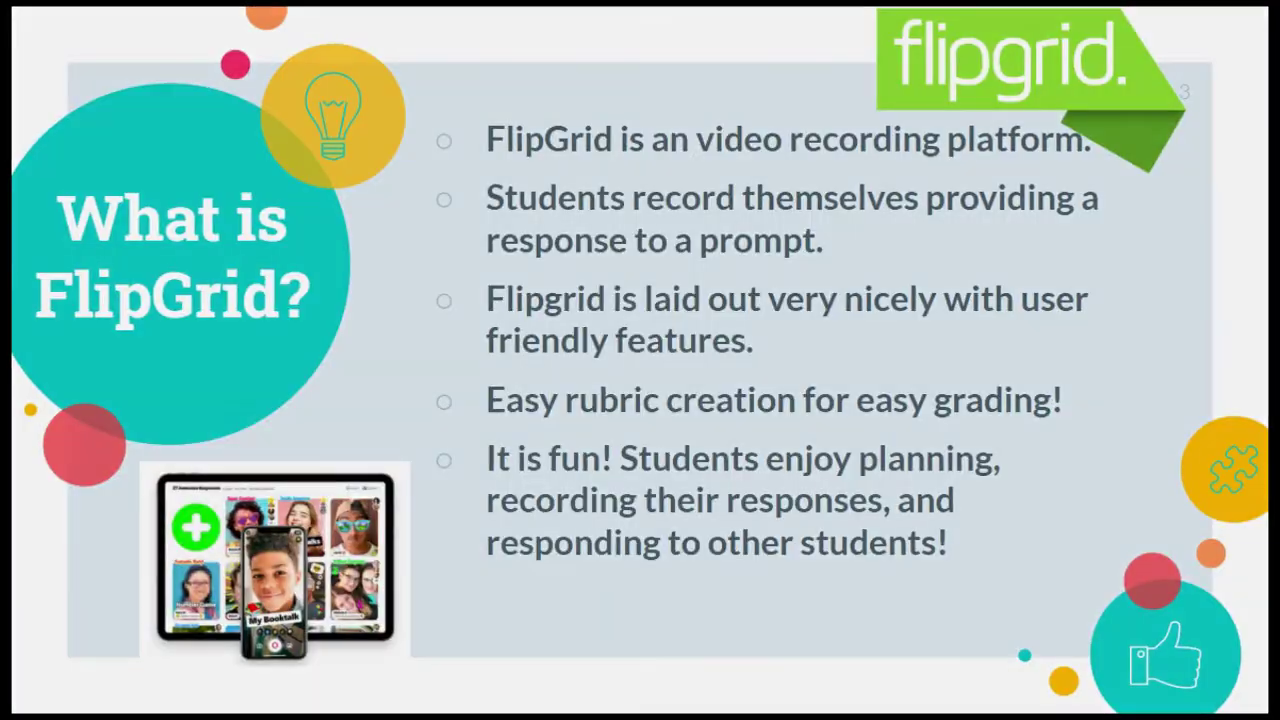
{"action": "key", "text": "Right"}
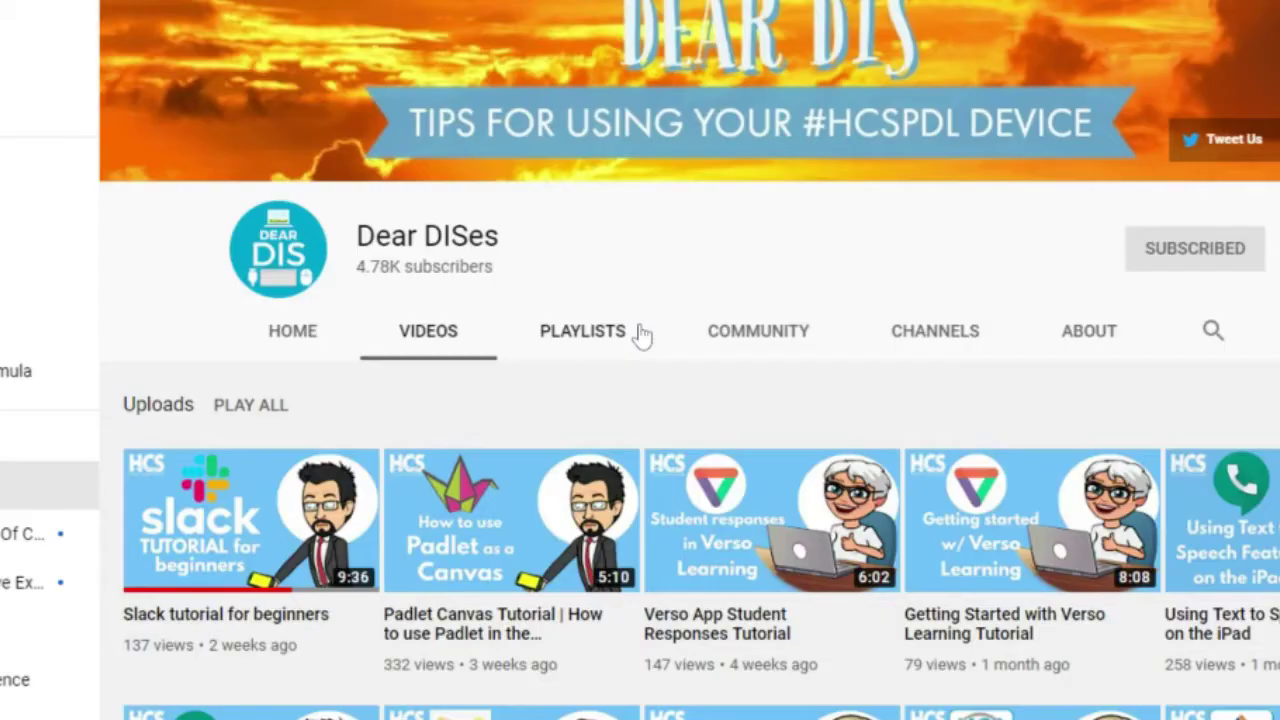
- Scroll the Dear DISes uploads to the 3:25 'Getting Started with Flipgrid Tutorial'
{"action": "scroll", "coordinate": [620, 380], "scroll_direction": "down", "scroll_amount": 5}
{"action": "scroll", "coordinate": [460, 612], "scroll_direction": "down", "scroll_amount": 4}
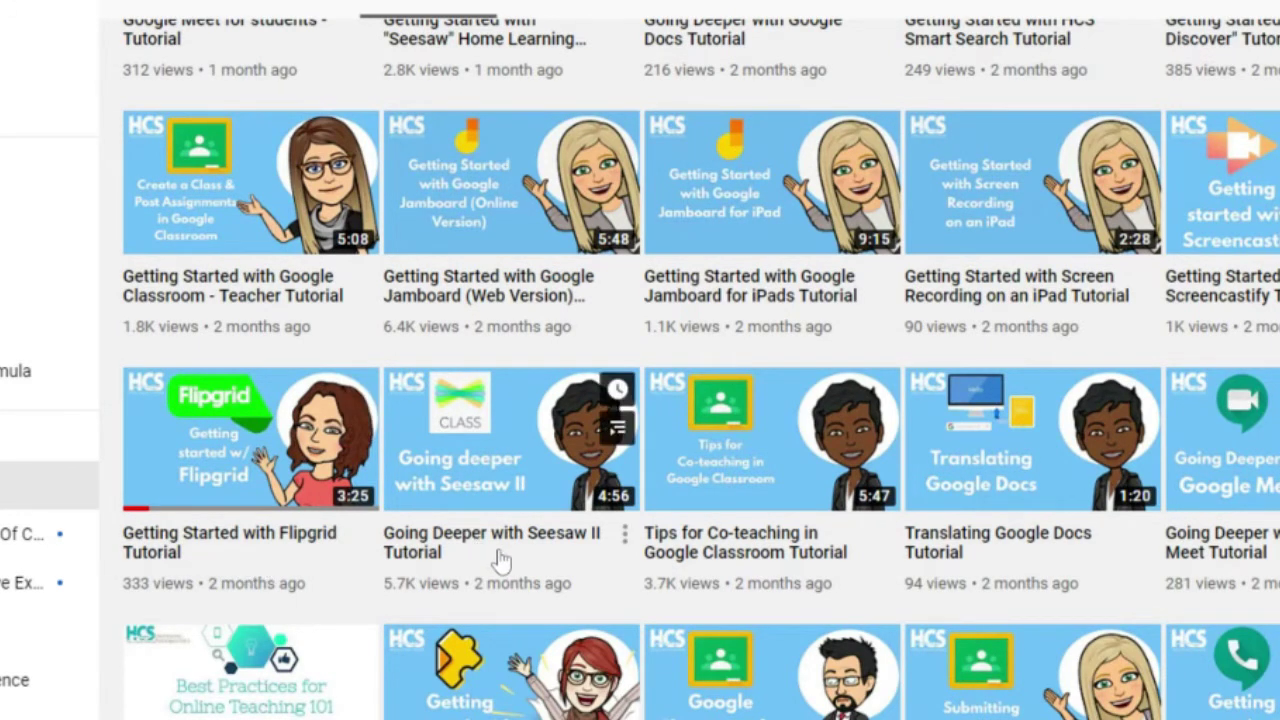
{"action": "scroll", "coordinate": [510, 560], "scroll_direction": "up", "scroll_amount": 6}
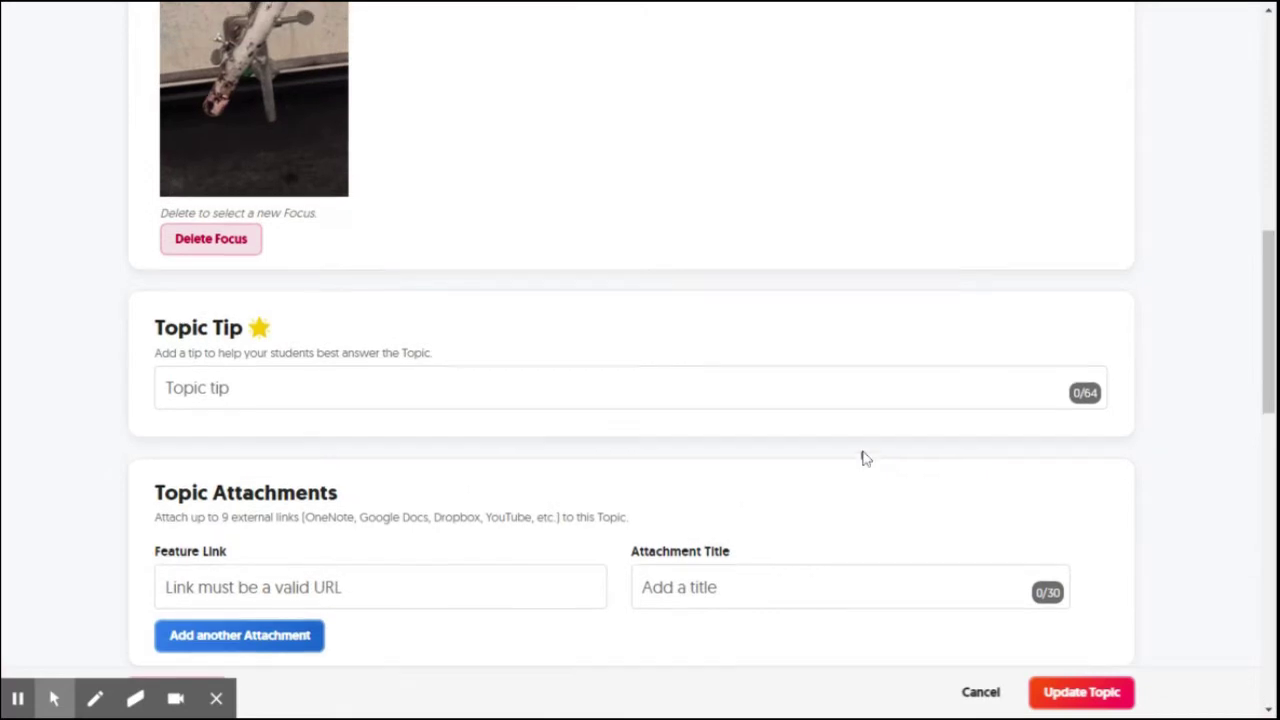
- Switch the topic's Feedback setting to Custom Feedback
{"action": "scroll", "coordinate": [860, 451], "scroll_direction": "up", "scroll_amount": 3}
{"action": "scroll", "coordinate": [862, 453], "scroll_direction": "down", "scroll_amount": 8}
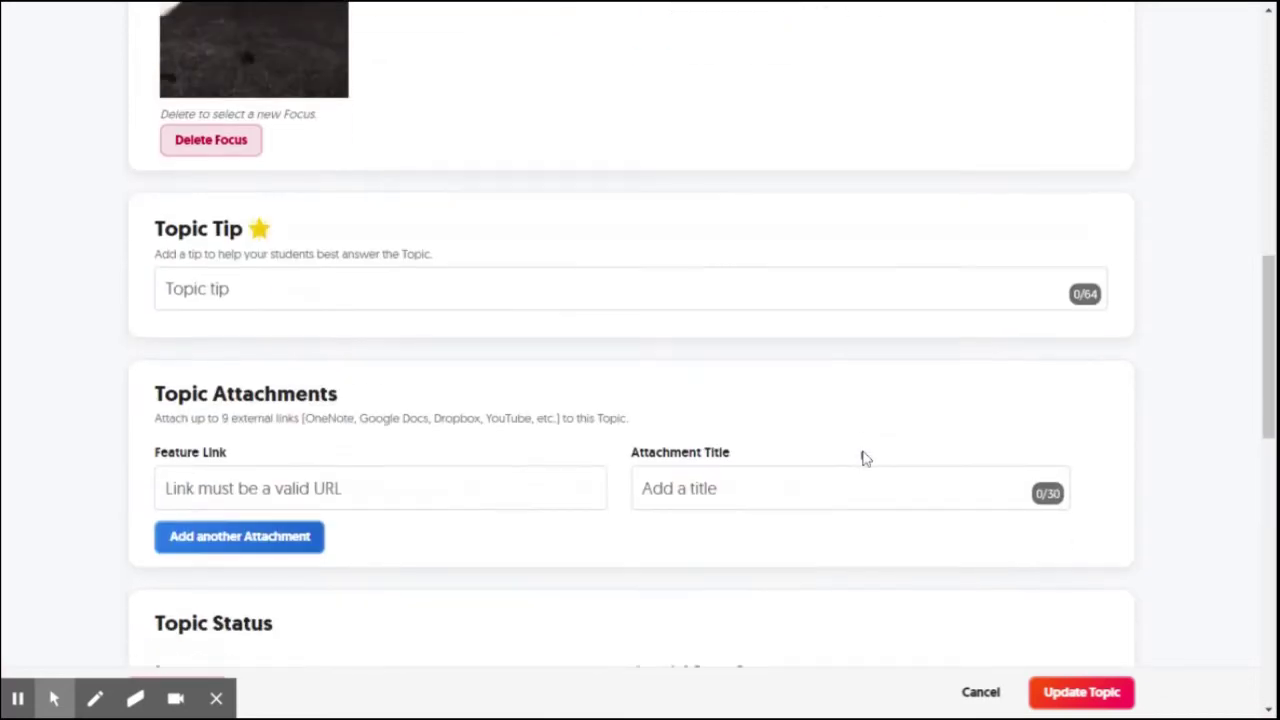
{"action": "scroll", "coordinate": [865, 458], "scroll_direction": "down", "scroll_amount": 2}
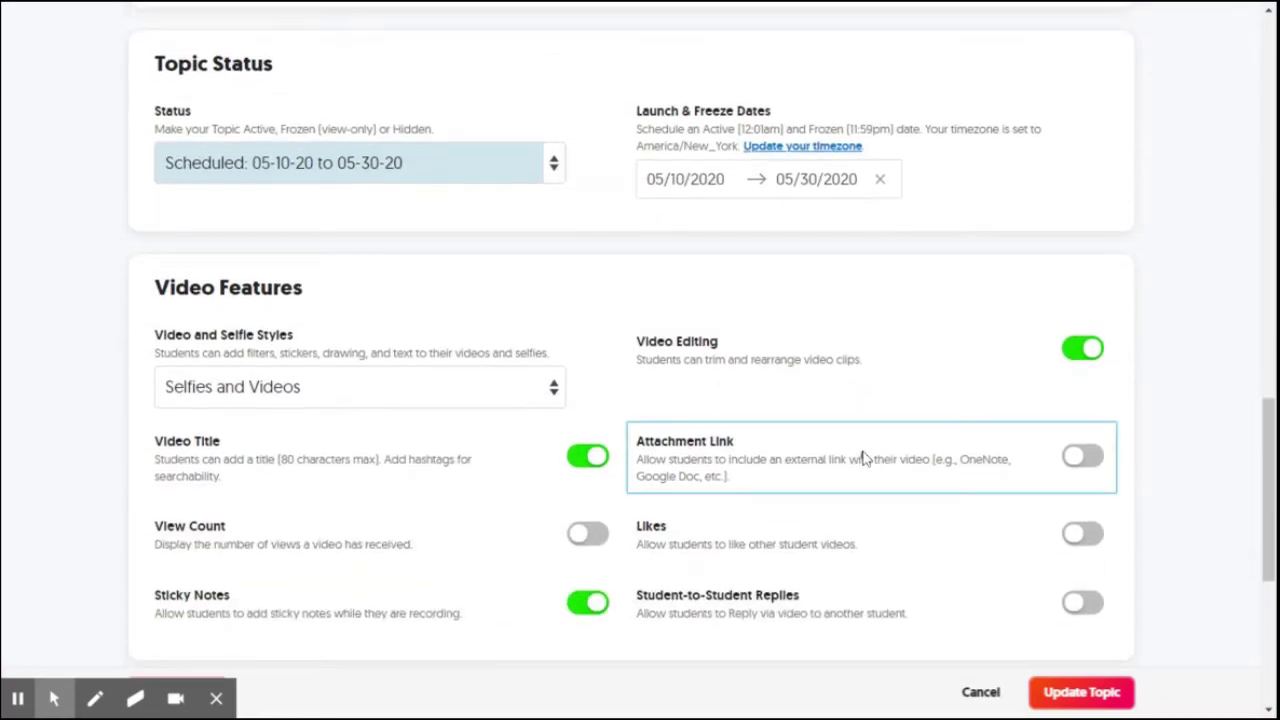
{"action": "scroll", "coordinate": [865, 458], "scroll_direction": "down", "scroll_amount": 5}
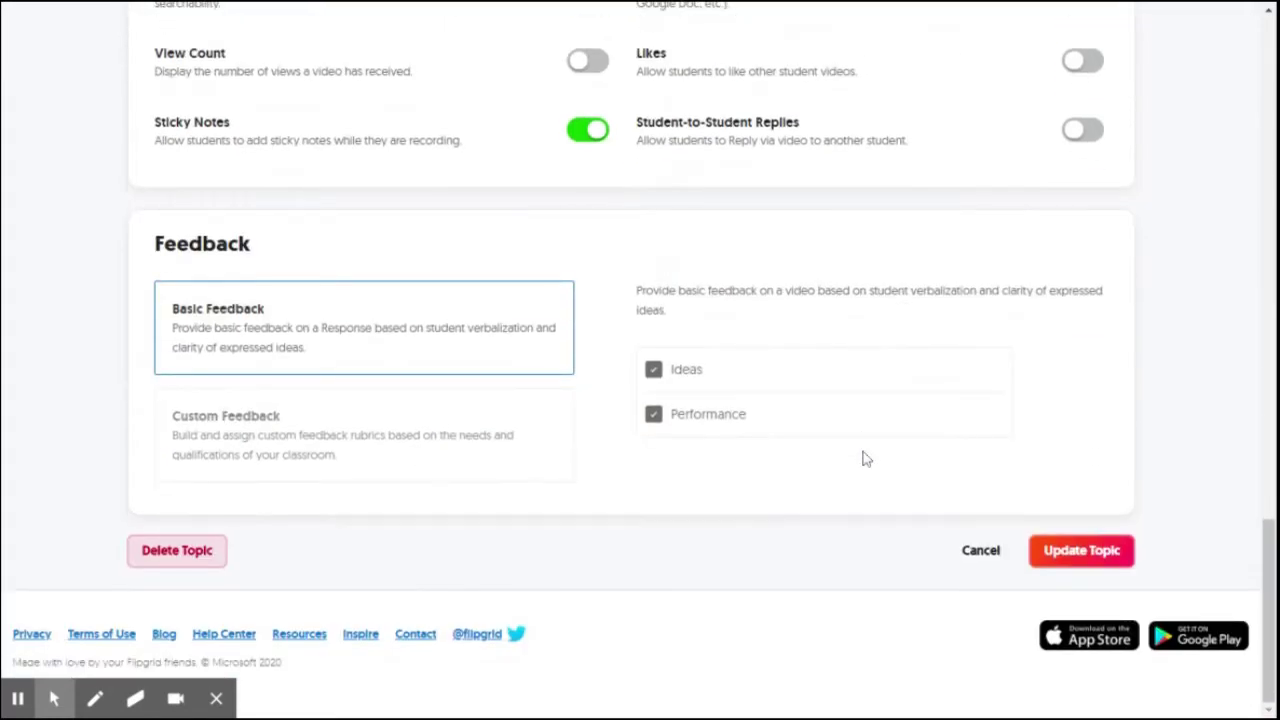
{"action": "left_click", "coordinate": [286, 420]}
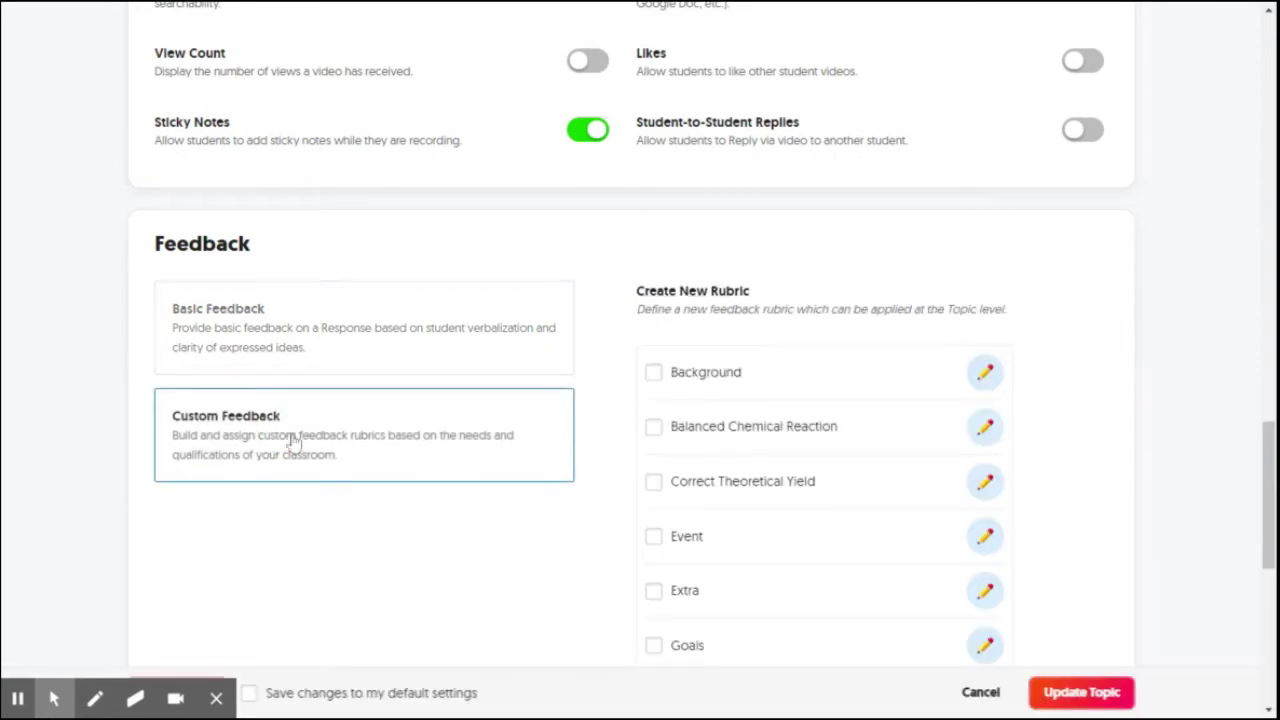
{"action": "scroll", "coordinate": [846, 400], "scroll_direction": "down", "scroll_amount": 3}
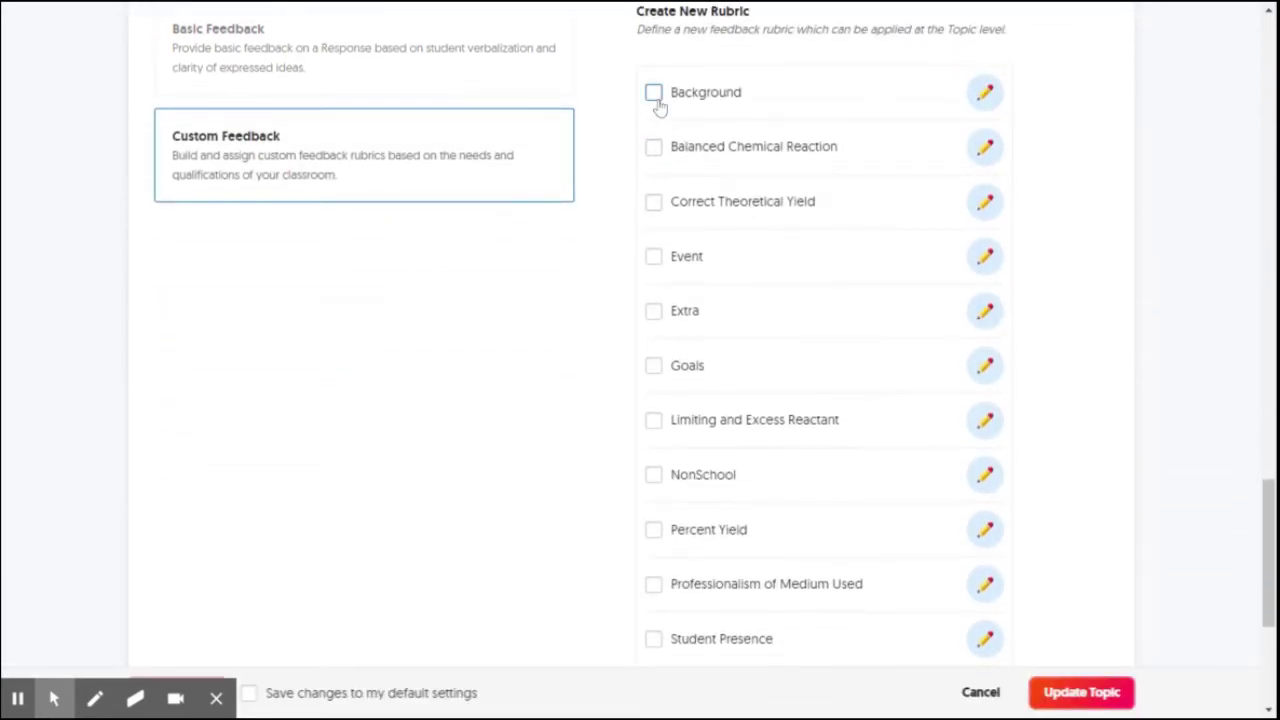
- Tick Balanced Chemical Reaction, Correct Theoretical Yield, Event, Percent Yield and Tech, then begin a new criterion
{"action": "left_click", "coordinate": [655, 150]}
{"action": "left_click", "coordinate": [655, 205]}
{"action": "left_click", "coordinate": [654, 262]}
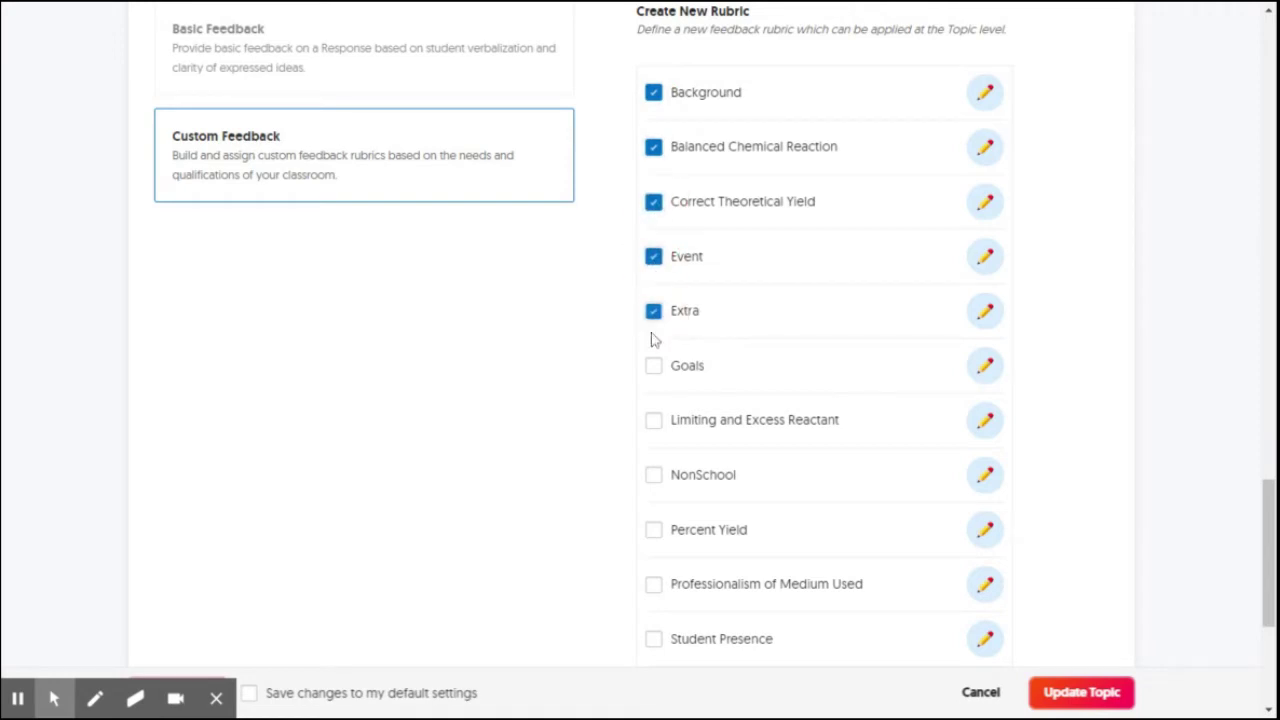
{"action": "scroll", "coordinate": [653, 336], "scroll_direction": "down", "scroll_amount": 1}
{"action": "left_click", "coordinate": [652, 438]}
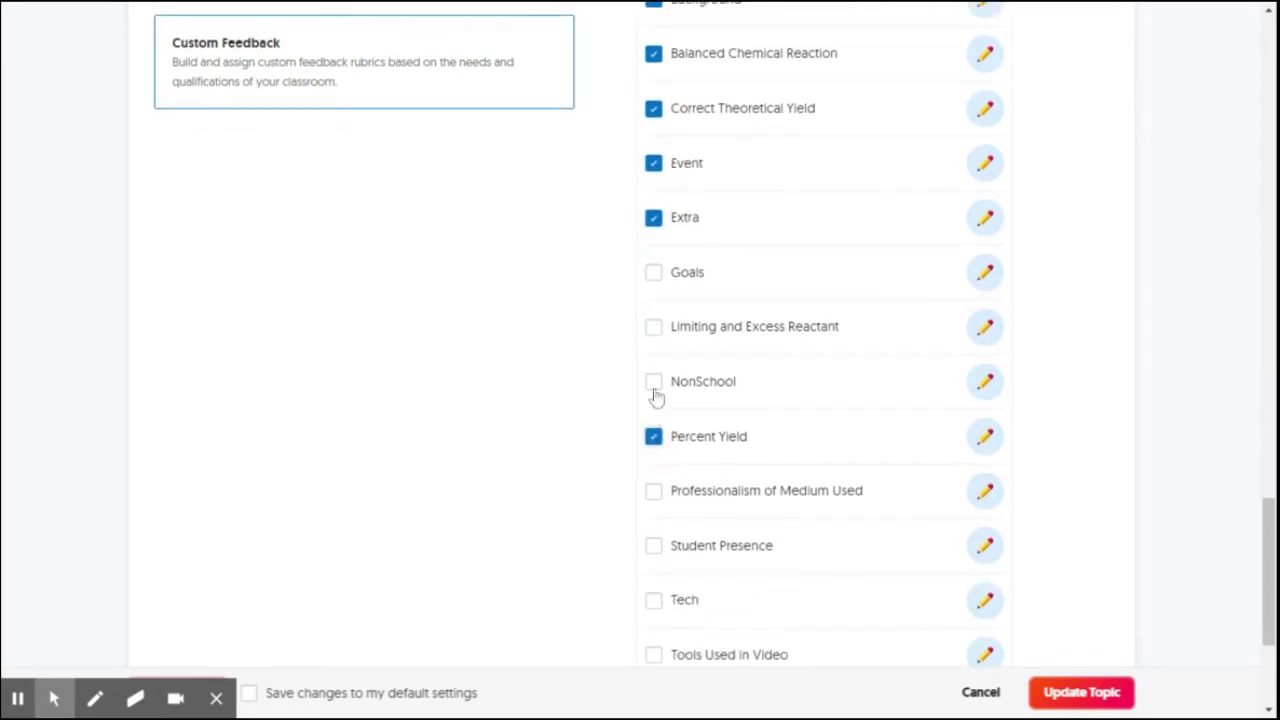
{"action": "scroll", "coordinate": [680, 546], "scroll_direction": "down", "scroll_amount": 1}
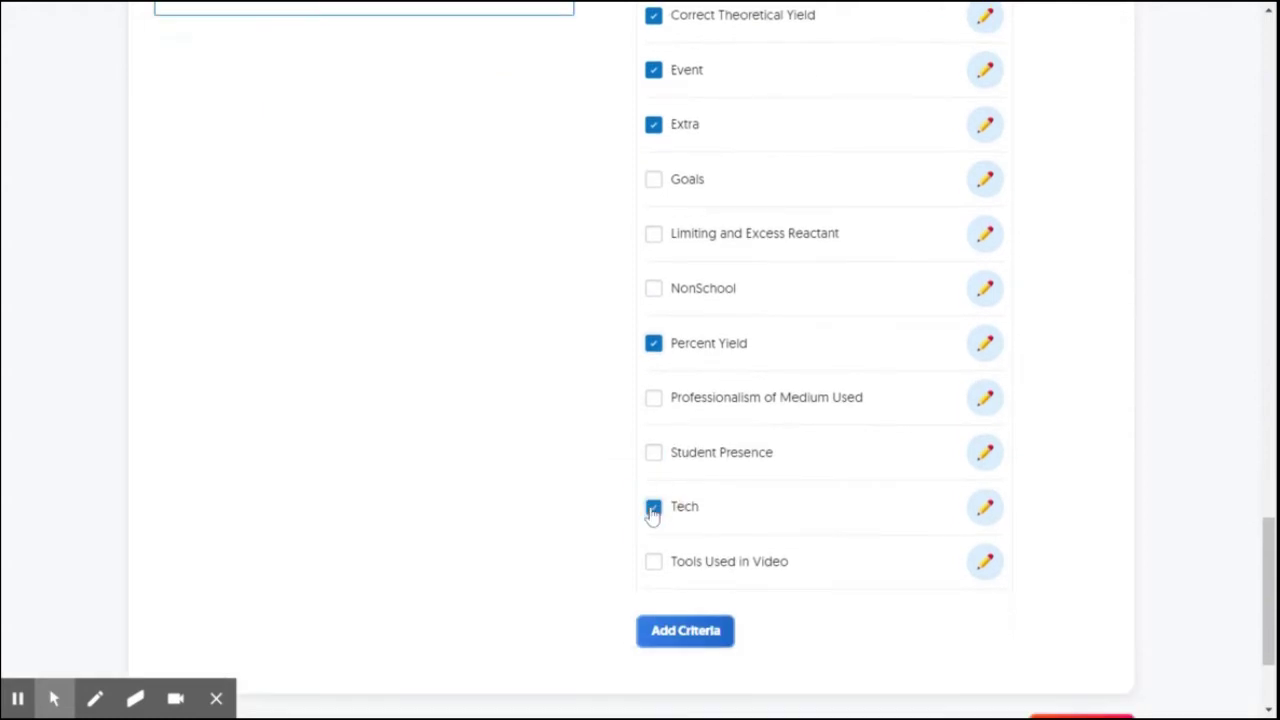
{"action": "left_click", "coordinate": [652, 510]}
{"action": "scroll", "coordinate": [652, 512], "scroll_direction": "down", "scroll_amount": 1}
{"action": "left_click", "coordinate": [706, 540]}
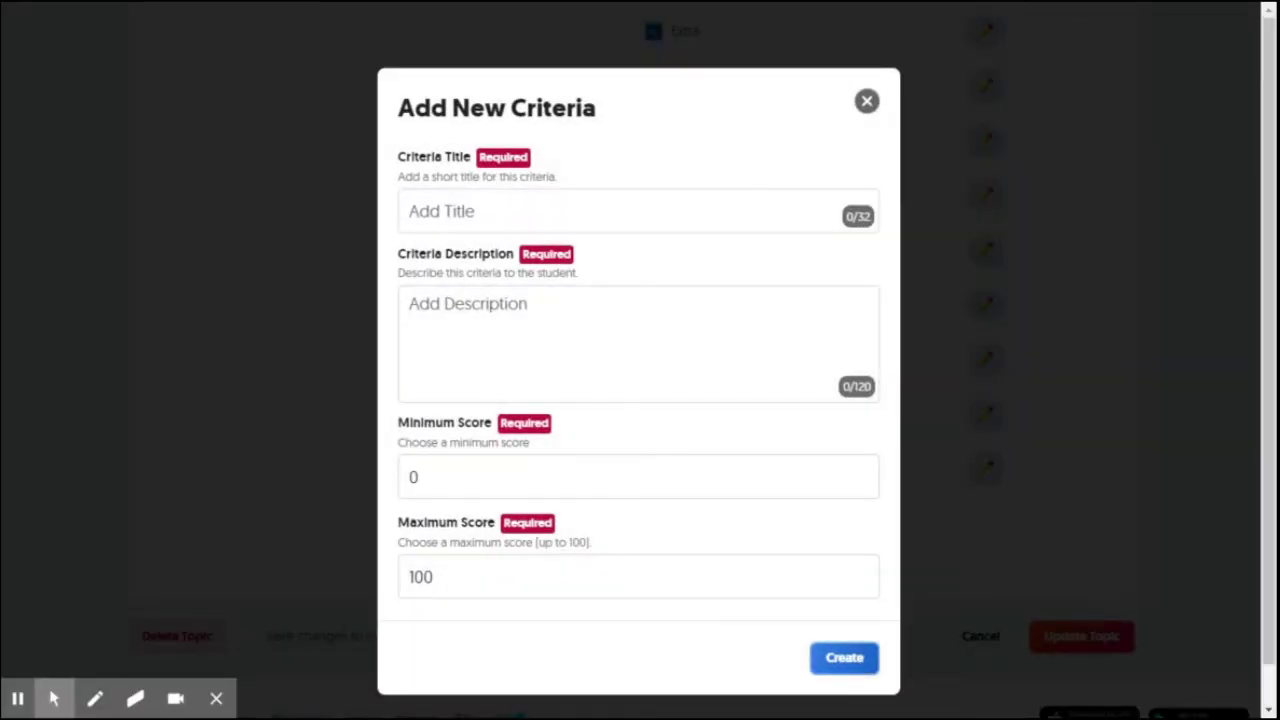
- Close the new criterion form unsaved, save the topic with Update Topic, and scroll the page
{"action": "left_click", "coordinate": [866, 101]}
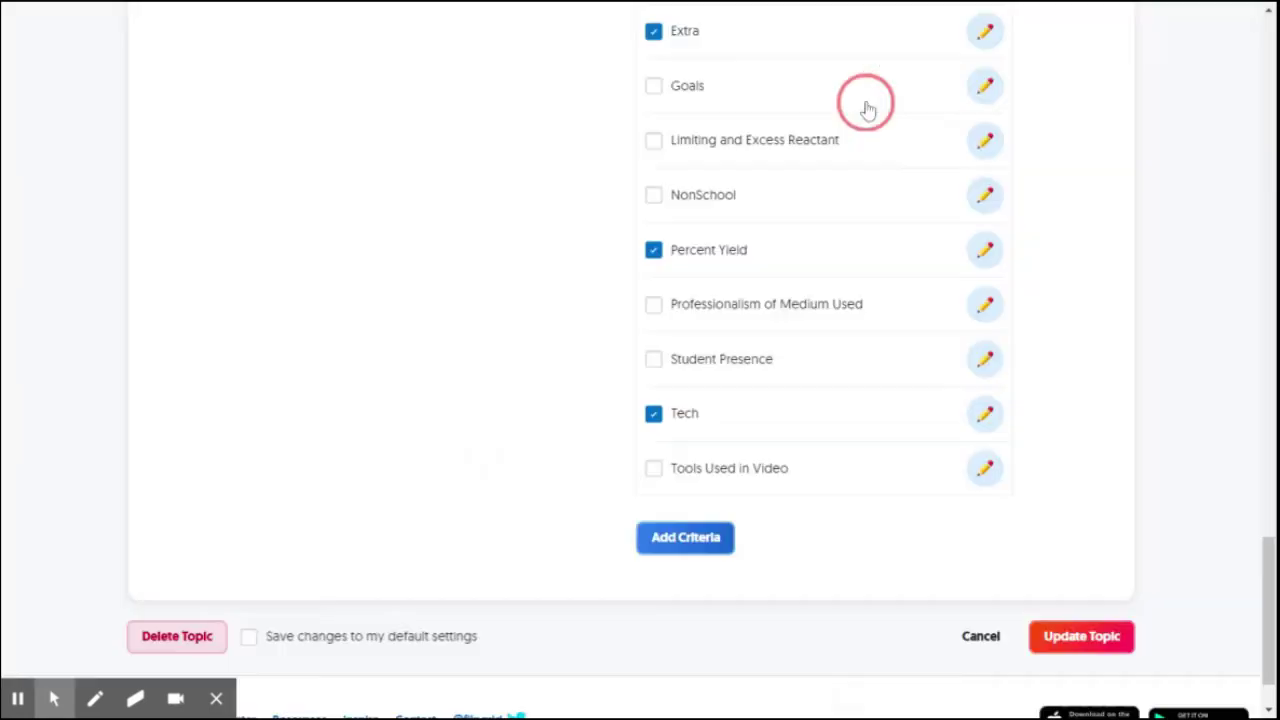
{"action": "left_click", "coordinate": [1095, 642]}
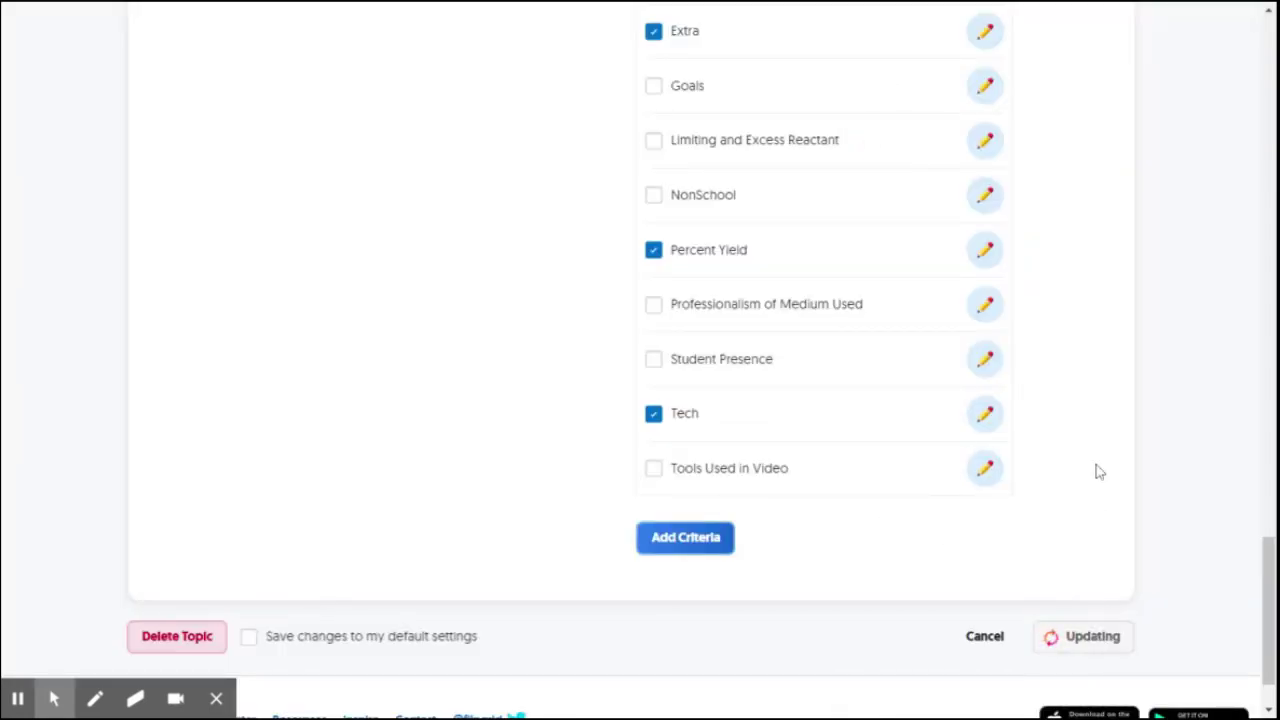
{"action": "scroll", "coordinate": [877, 454], "scroll_direction": "down", "scroll_amount": 5}
{"action": "scroll", "coordinate": [884, 456], "scroll_direction": "down", "scroll_amount": 5}
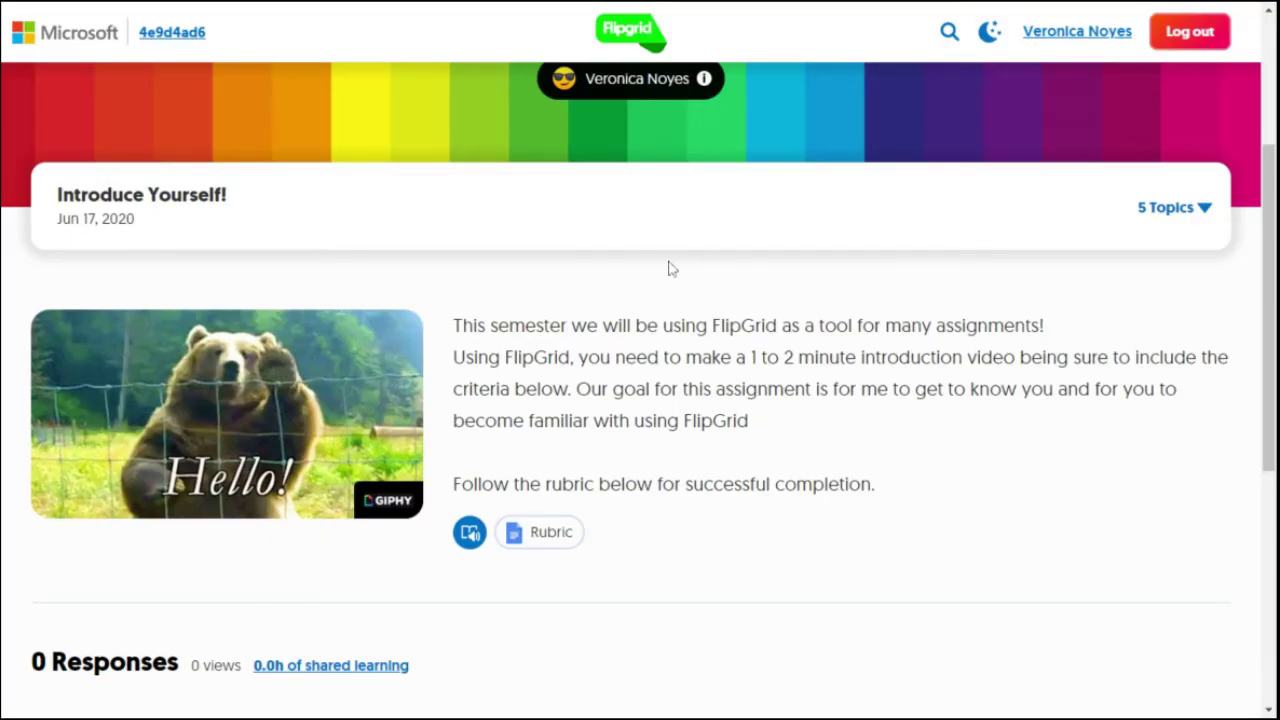
- Open the response recorder from Responses and view the topic prompt inside it
{"action": "scroll", "coordinate": [671, 290], "scroll_direction": "down", "scroll_amount": 4}
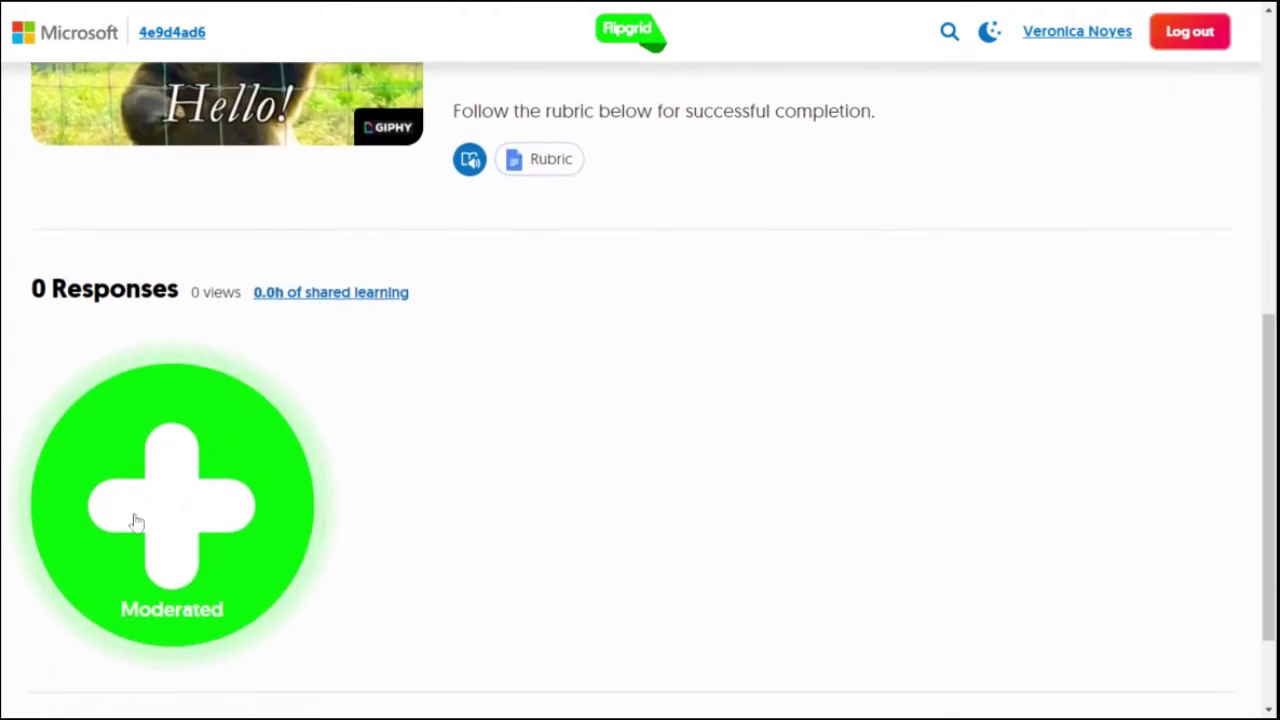
{"action": "left_click", "coordinate": [167, 525]}
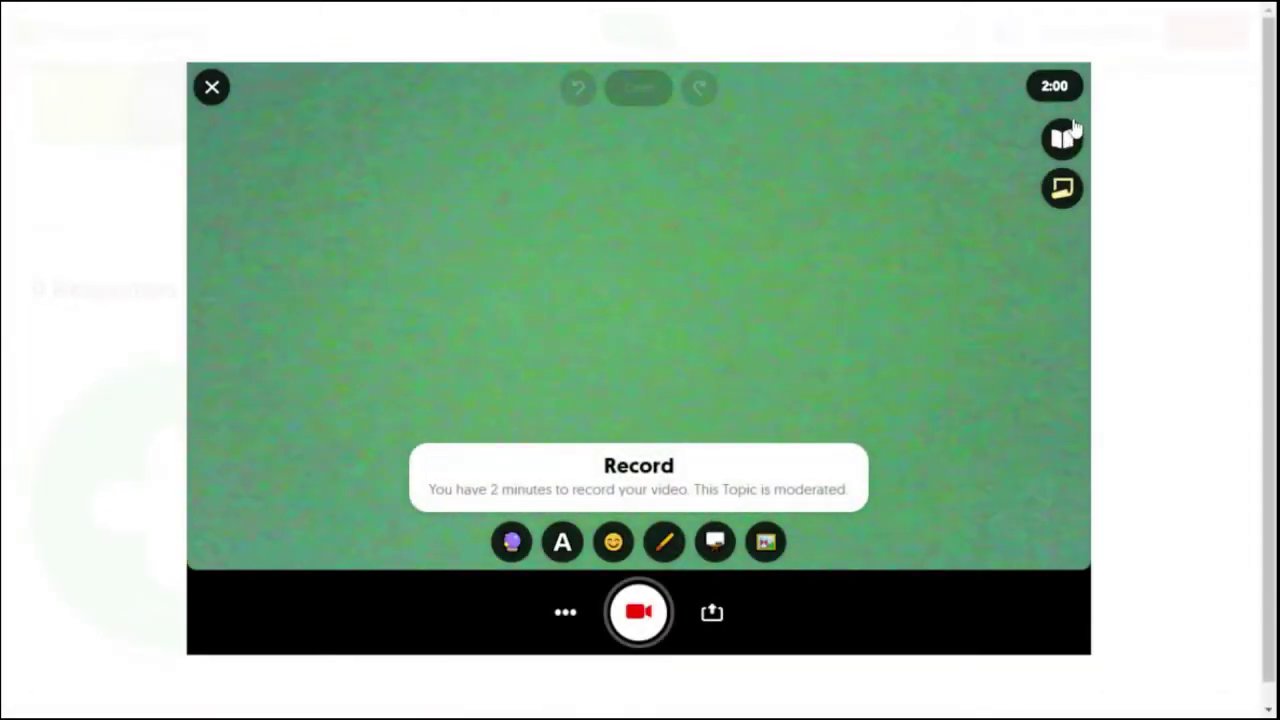
{"action": "left_click", "coordinate": [1066, 141]}
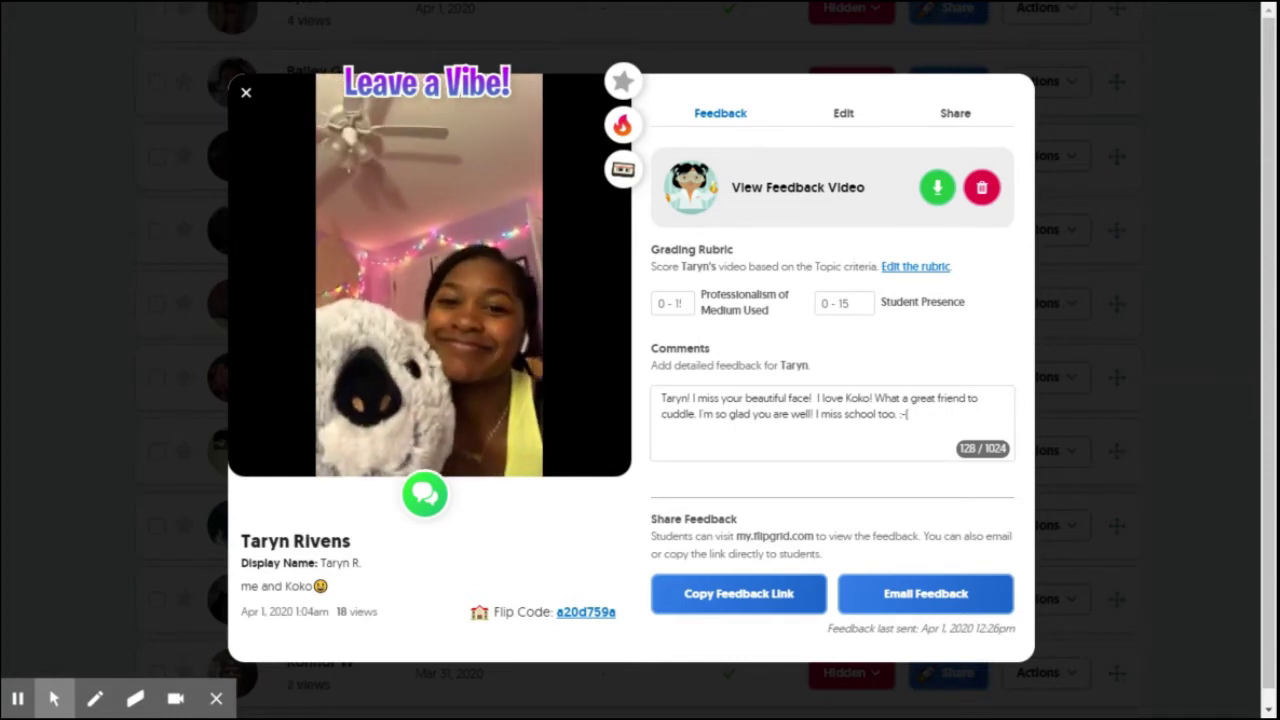
- Play the feedback video left on the student's response
{"action": "left_click", "coordinate": [755, 187]}
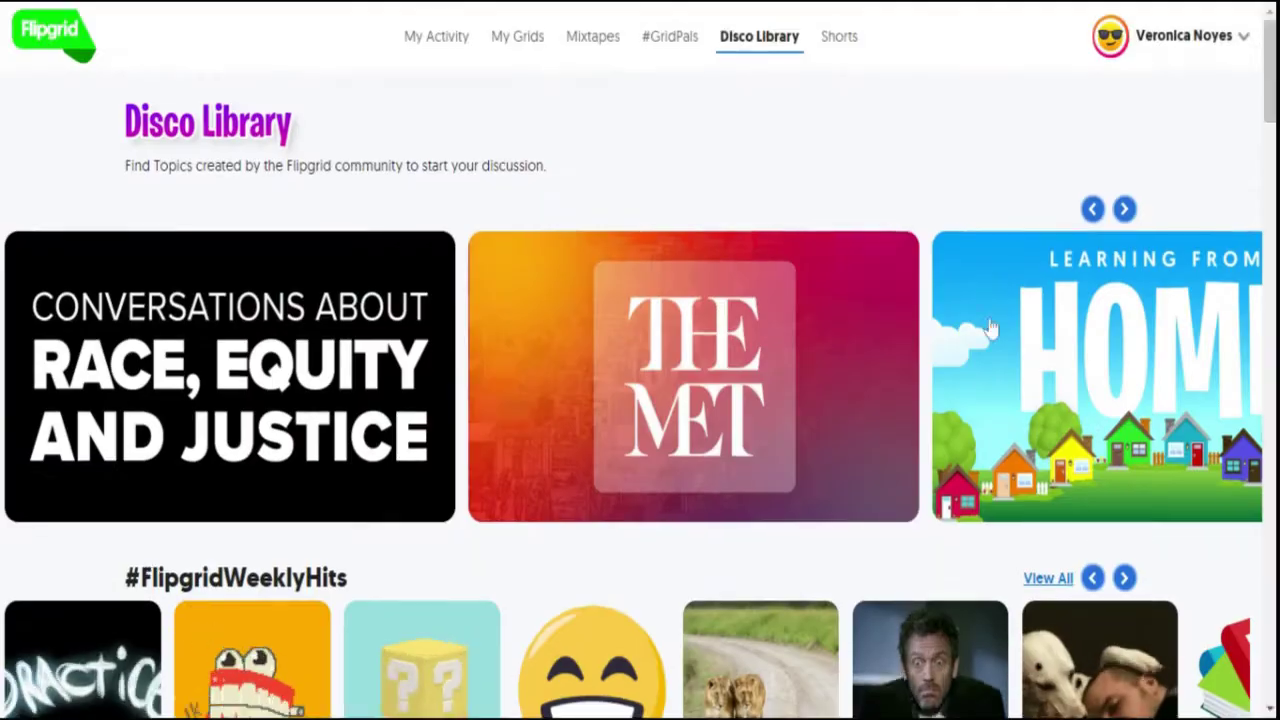
- Filter the Disco Library topics by the STEM / STEAM subject
{"action": "scroll", "coordinate": [978, 355], "scroll_direction": "down", "scroll_amount": 10}
{"action": "scroll", "coordinate": [978, 362], "scroll_direction": "down", "scroll_amount": 6}
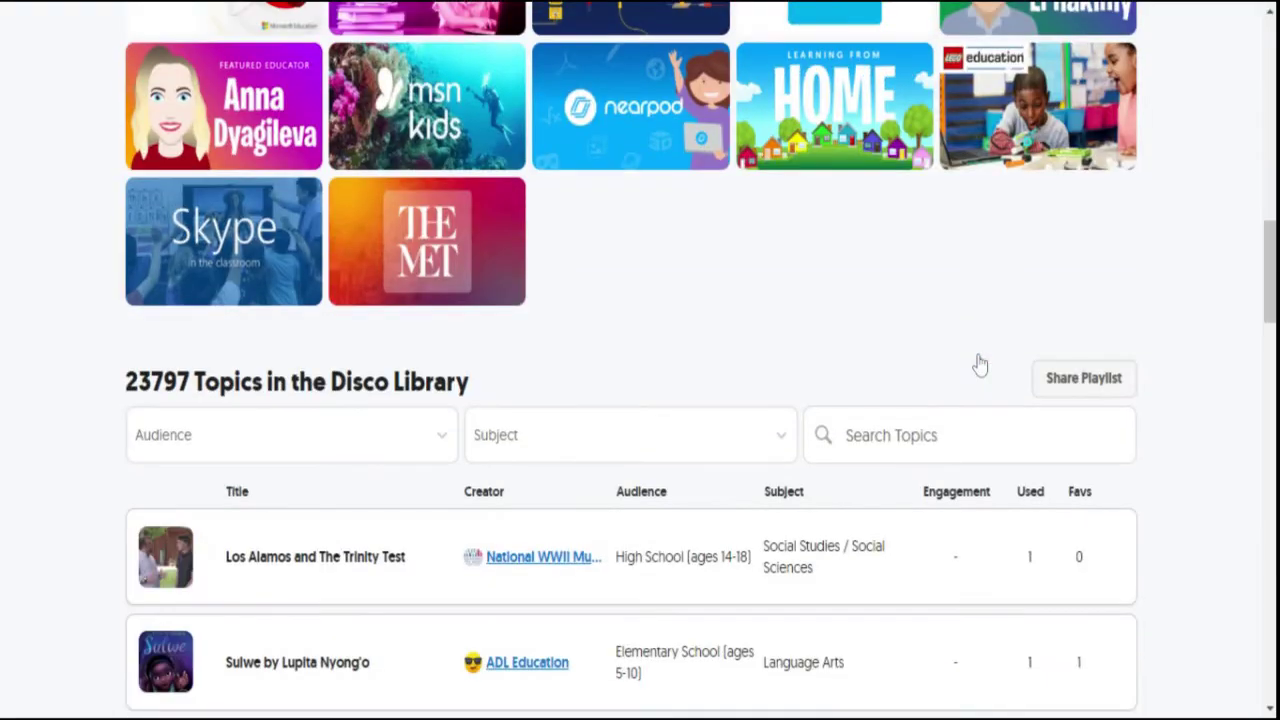
{"action": "left_click", "coordinate": [780, 114]}
{"action": "scroll", "coordinate": [786, 185], "scroll_direction": "down", "scroll_amount": 7}
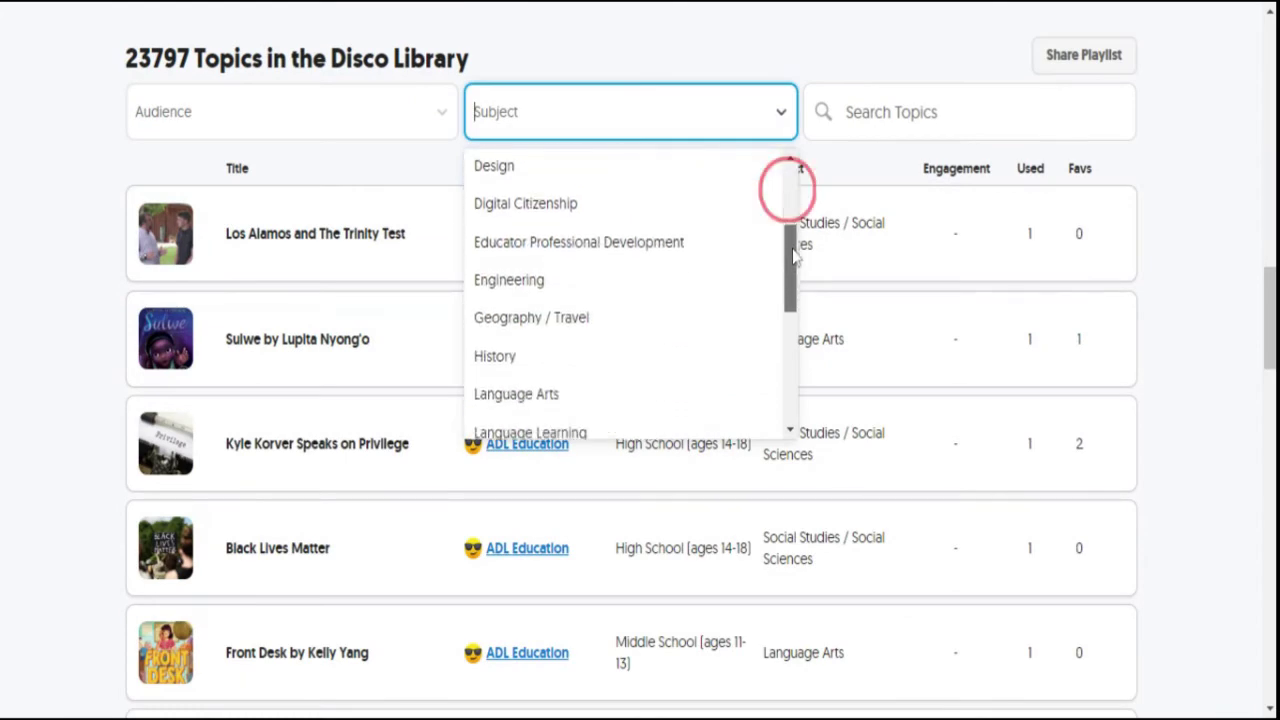
{"action": "scroll", "coordinate": [899, 428], "scroll_direction": "down", "scroll_amount": 3}
{"action": "scroll", "coordinate": [899, 428], "scroll_direction": "down", "scroll_amount": 5}
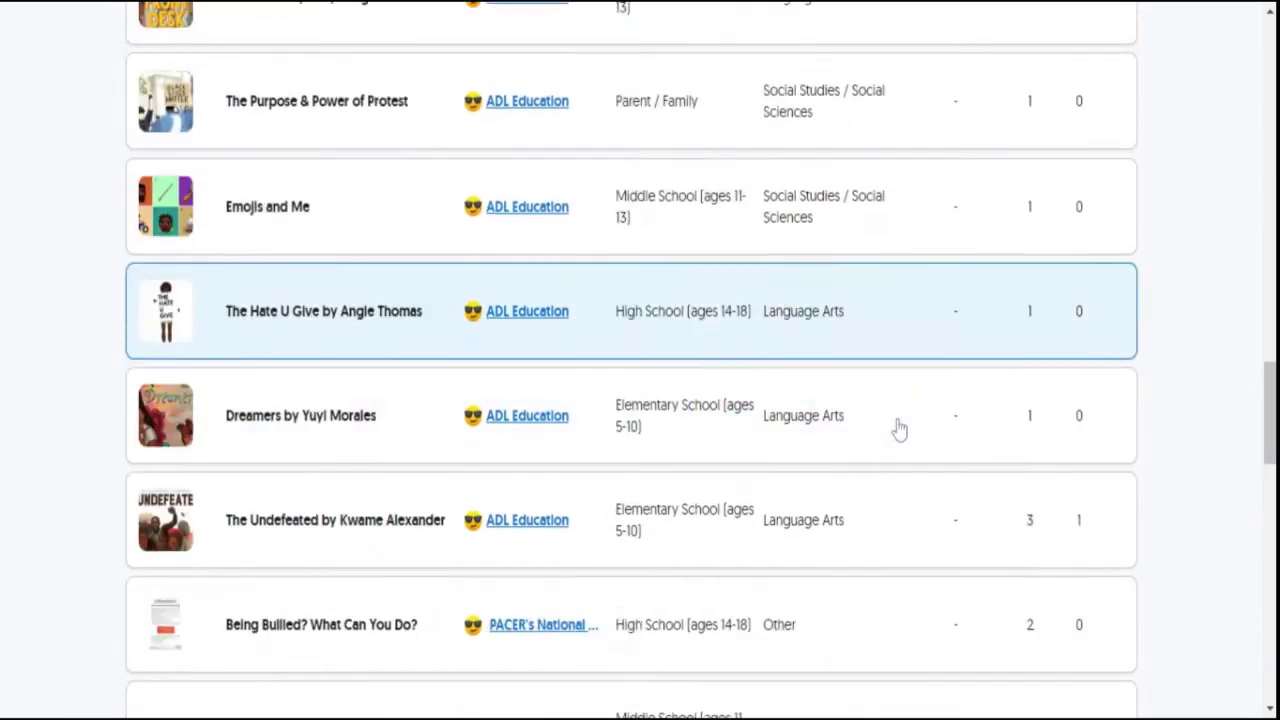
{"action": "scroll", "coordinate": [831, 437], "scroll_direction": "up", "scroll_amount": 8}
{"action": "left_click", "coordinate": [629, 355]}
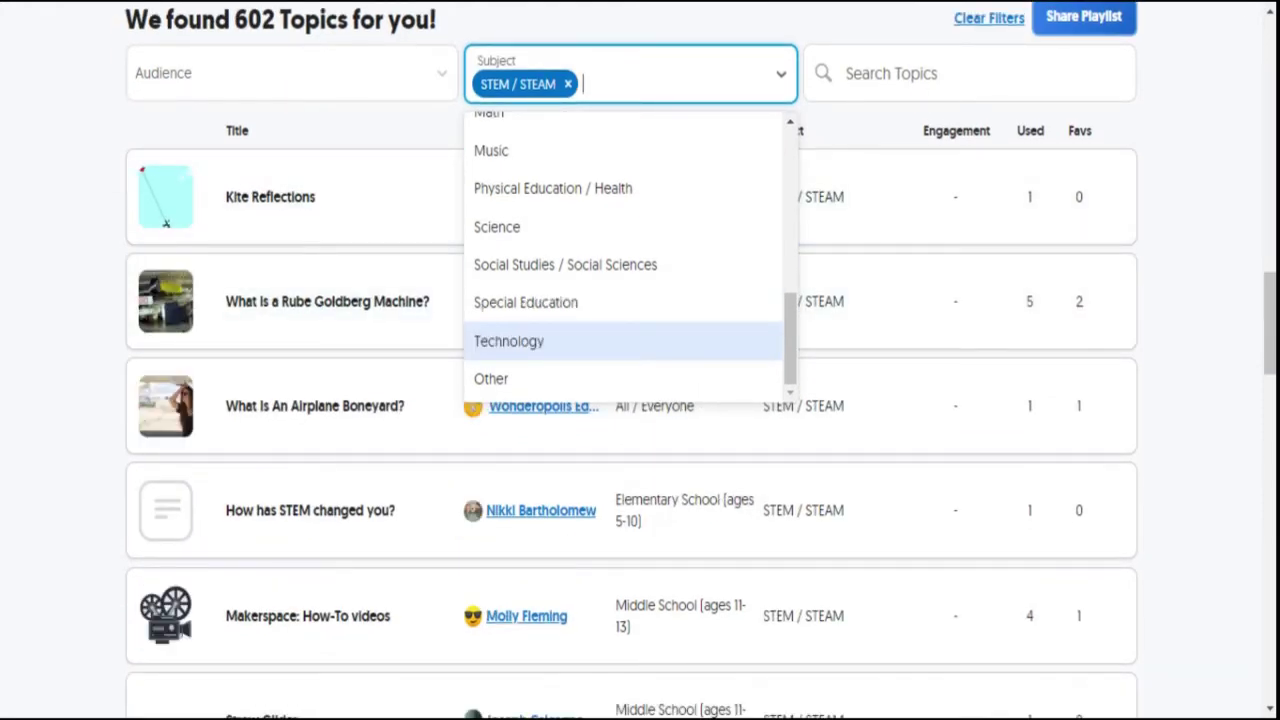
{"action": "left_click", "coordinate": [1186, 109]}
- Preview Coding Your First Ride and its grid chooser, then start recording a new Short
{"action": "scroll", "coordinate": [789, 274], "scroll_direction": "down", "scroll_amount": 4}
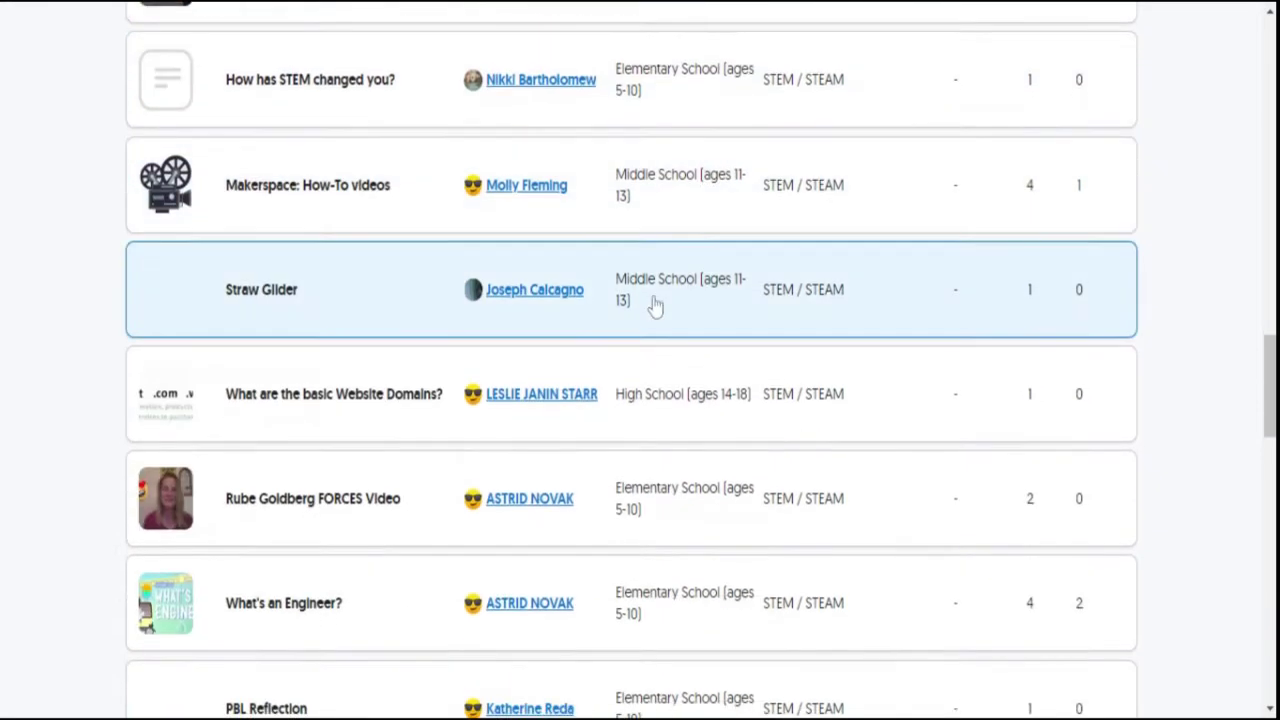
{"action": "scroll", "coordinate": [655, 305], "scroll_direction": "down", "scroll_amount": 6}
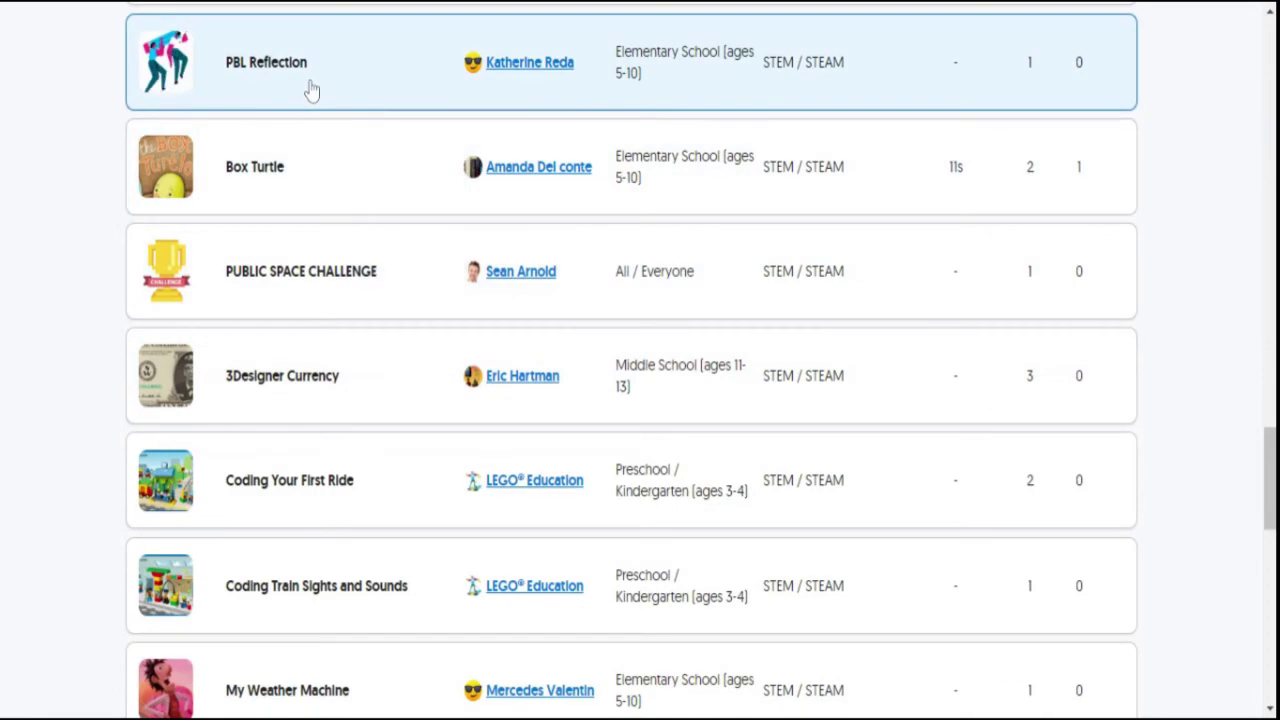
{"action": "left_click", "coordinate": [363, 488]}
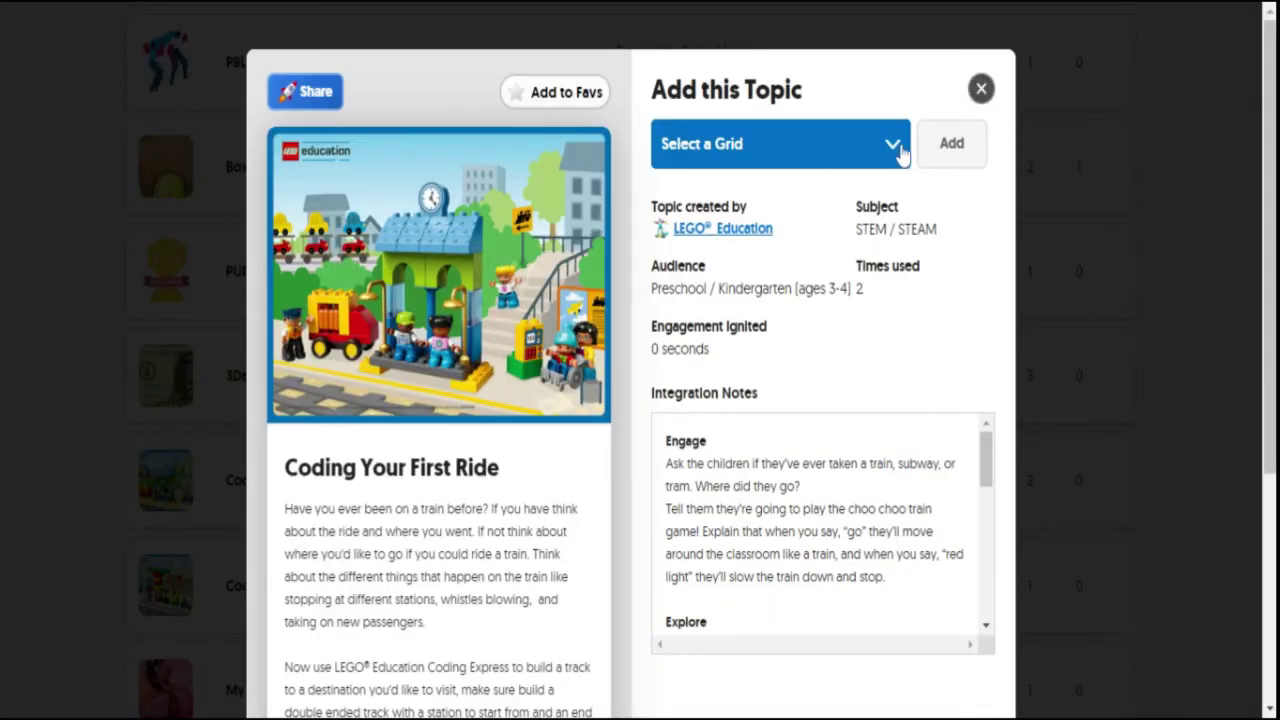
{"action": "left_click", "coordinate": [897, 150]}
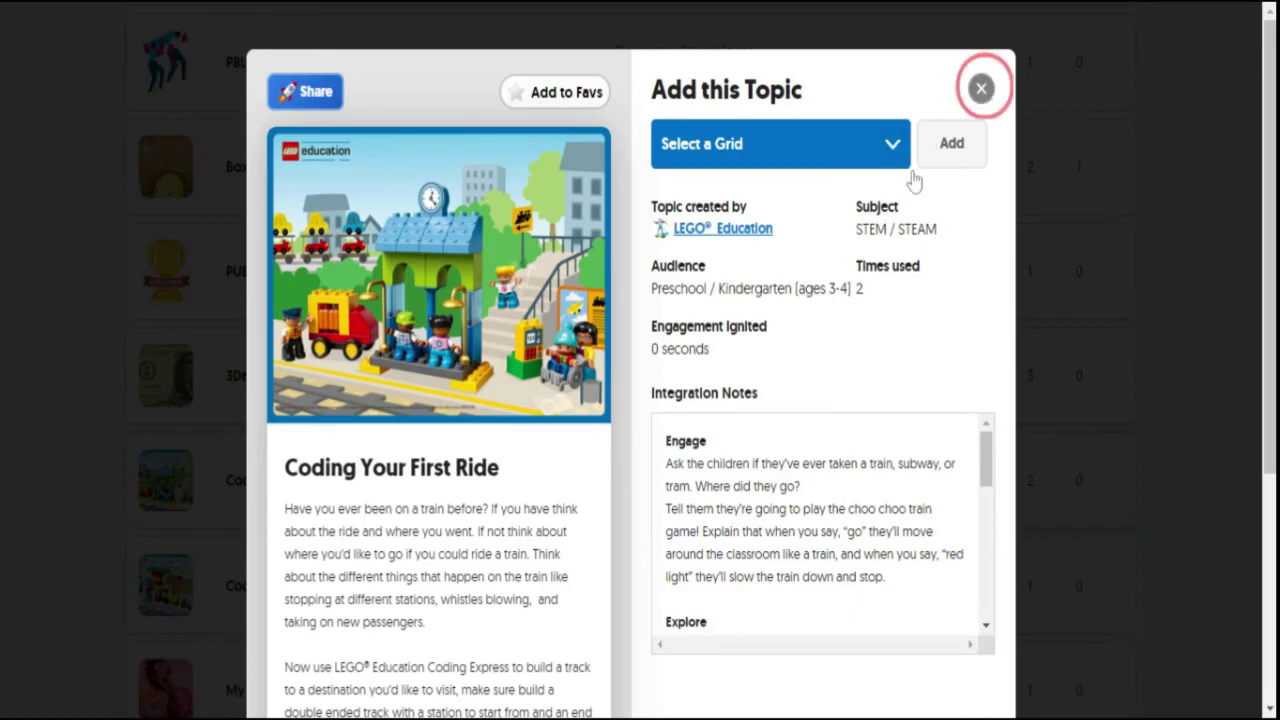
{"action": "left_click", "coordinate": [981, 88]}
{"action": "scroll", "coordinate": [700, 343], "scroll_direction": "up", "scroll_amount": 14}
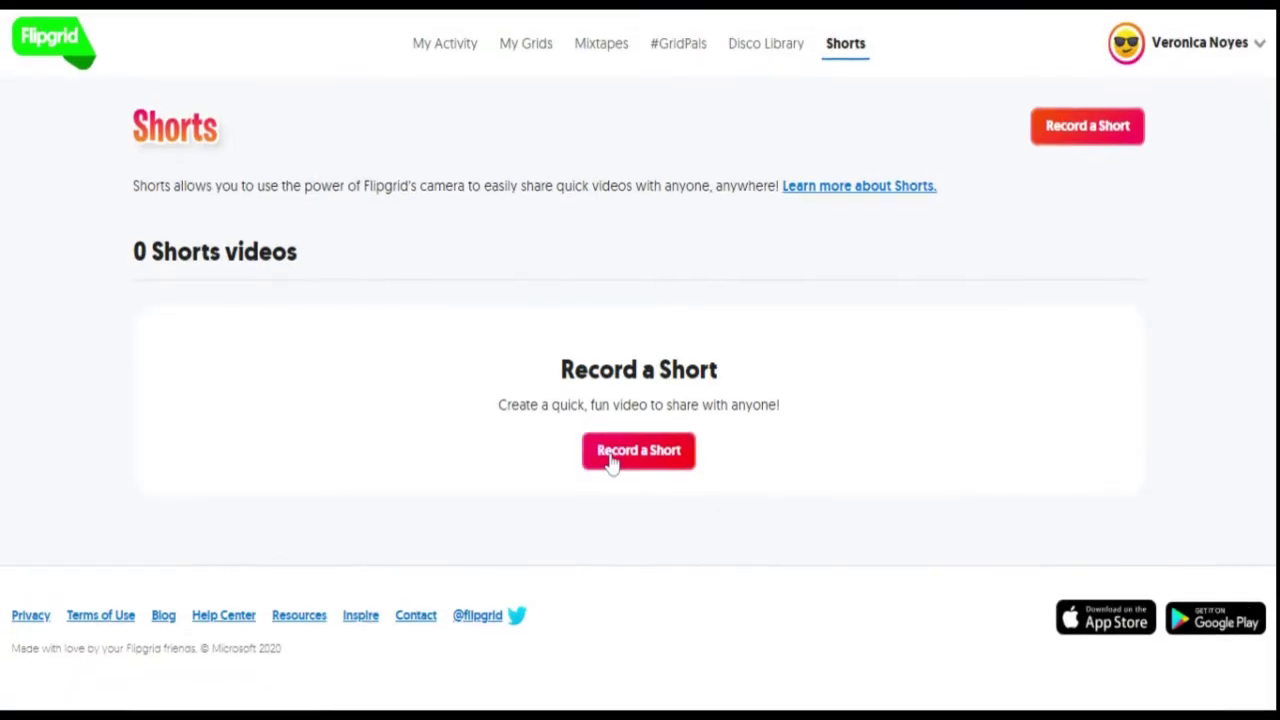
{"action": "left_click", "coordinate": [612, 458]}
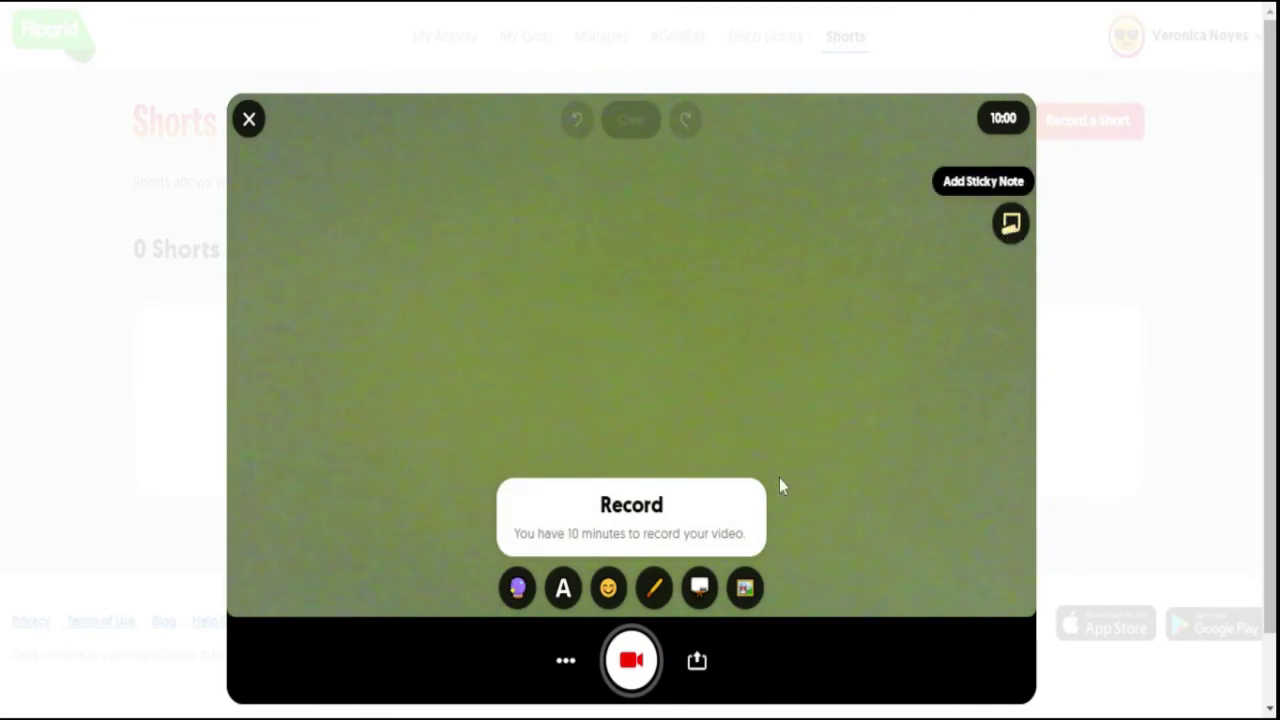
- Replace the camera view with a whiteboard background and draw a pen stroke on it
{"action": "left_click", "coordinate": [745, 588]}
{"action": "left_click", "coordinate": [251, 124]}
{"action": "left_click", "coordinate": [698, 590]}
{"action": "left_click", "coordinate": [614, 542]}
{"action": "mouse_move", "coordinate": [454, 297]}
{"action": "left_mouse_down"}
{"action": "mouse_move", "coordinate": [509, 291]}
{"action": "mouse_move", "coordinate": [506, 277]}
{"action": "mouse_move", "coordinate": [510, 292]}
{"action": "left_mouse_up"}
- Browse text styles and emoji stickers, then bring up the Chemistry I Honors grid's share dialog
{"action": "left_click", "coordinate": [563, 592]}
{"action": "left_click", "coordinate": [607, 592]}
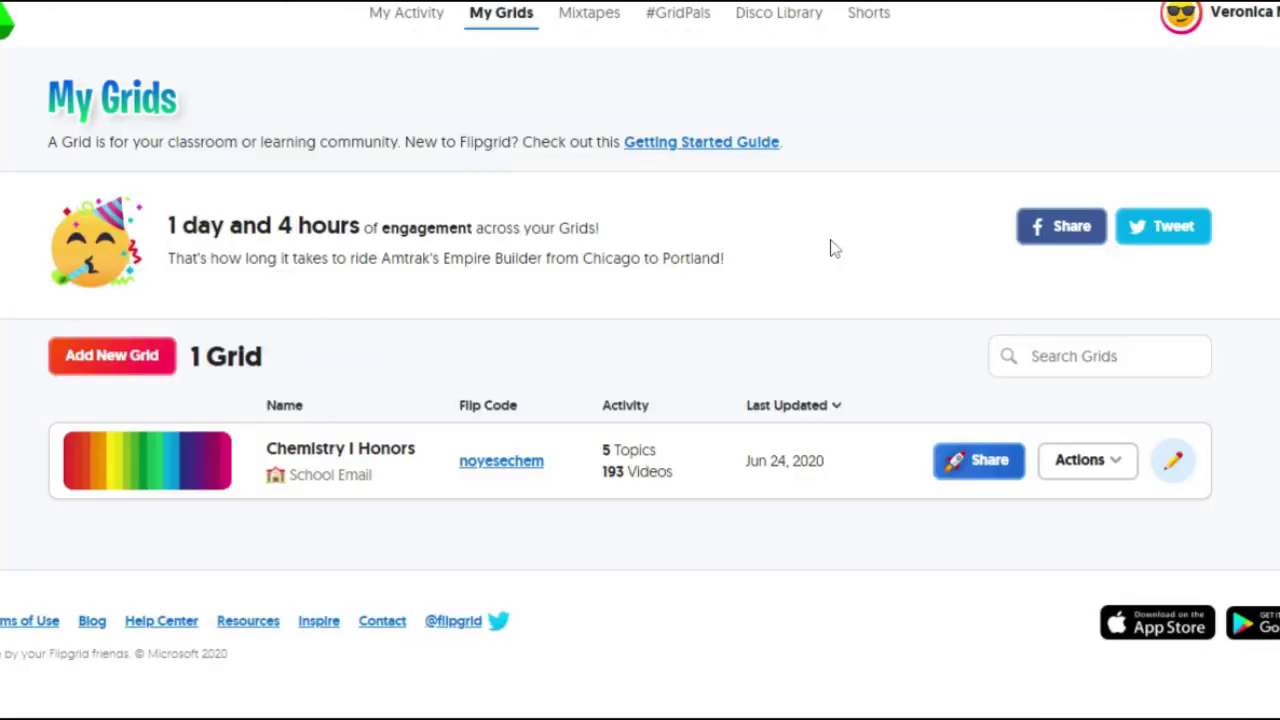
{"action": "left_click", "coordinate": [988, 465]}
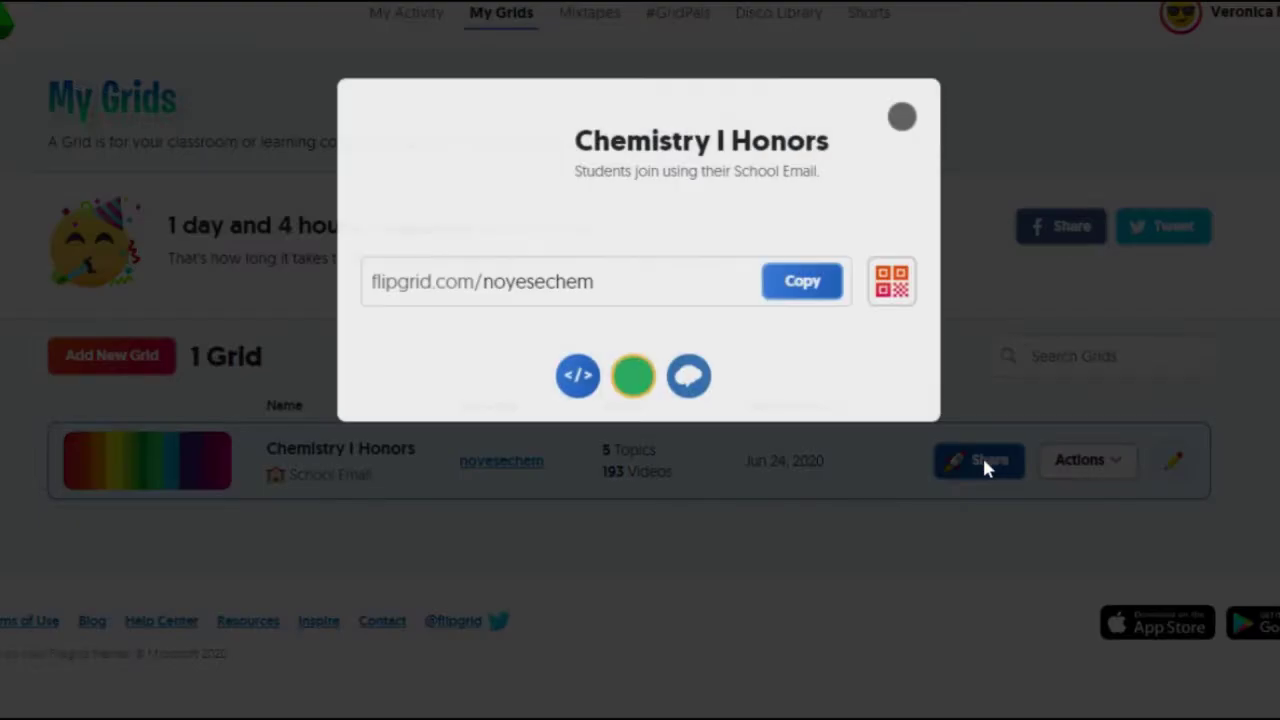